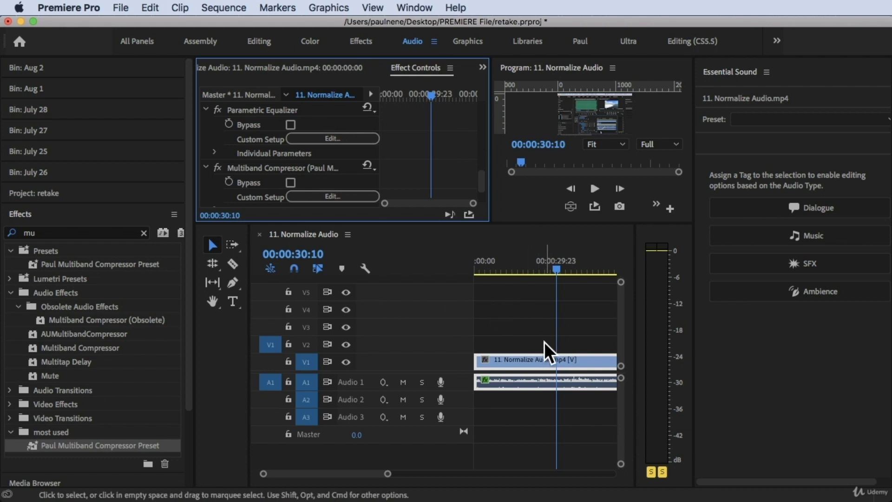
- Replace the existing effects search with "loudness" to find the loudness effect
{"action": "left_click", "coordinate": [7, 231]}
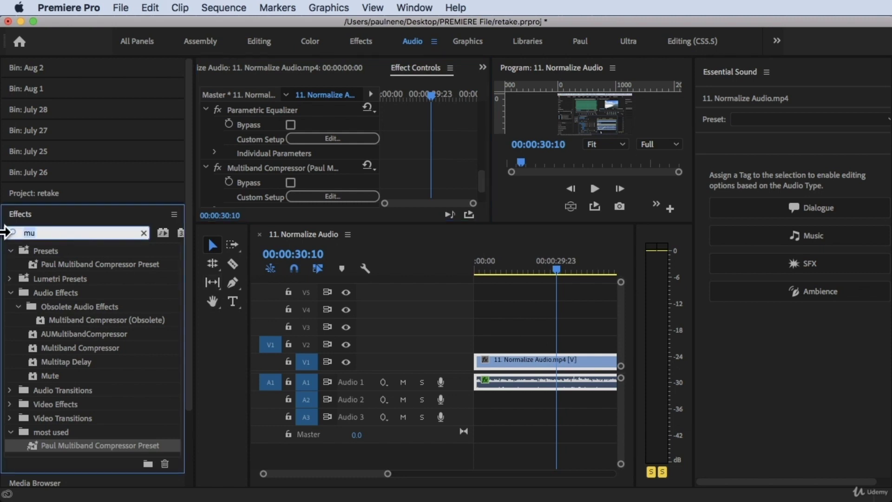
{"action": "key", "text": "BackSpace"}
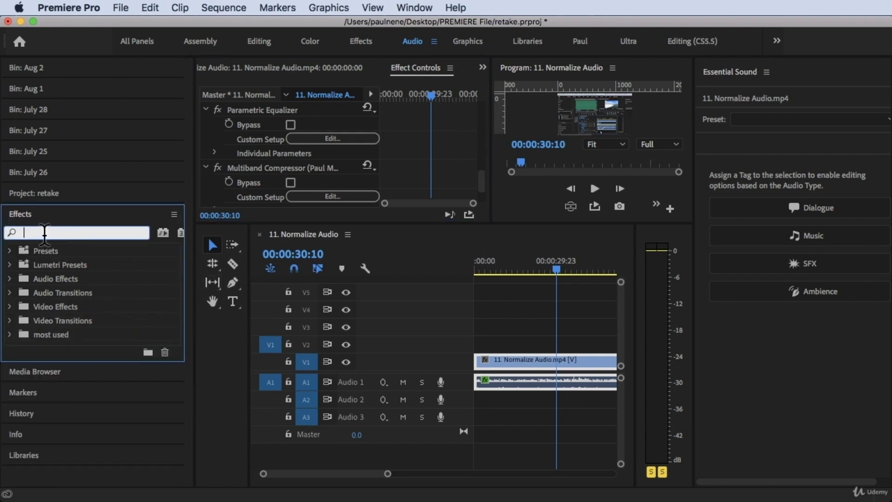
{"action": "type", "text": "loundess"}
{"action": "key", "text": "BackSpace"}
{"action": "key", "text": "BackSpace"}
{"action": "key", "text": "BackSpace"}
{"action": "key", "text": "BackSpace"}
{"action": "key", "text": "BackSpace"}
{"action": "key", "text": "BackSpace"}
{"action": "type", "text": "udness"}
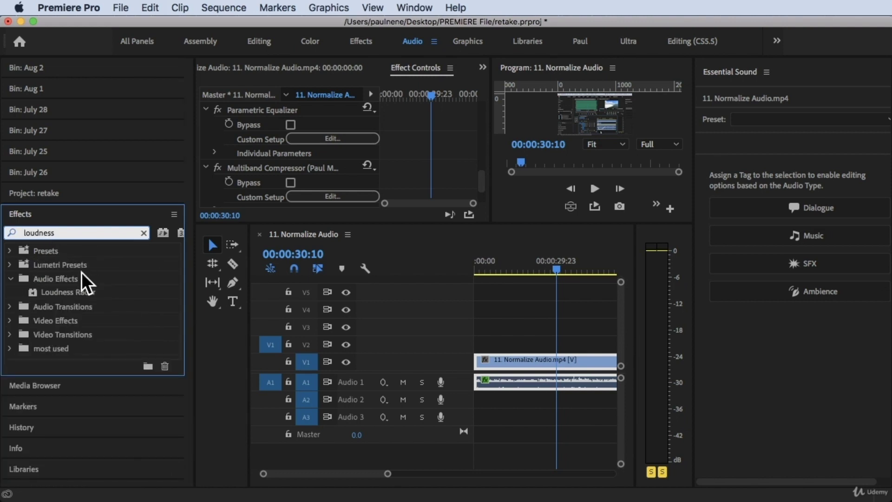
- Apply the Loudness Radar audio effect to the clip on Audio 1, view its custom setup window, and close it
{"action": "left_click", "coordinate": [58, 293]}
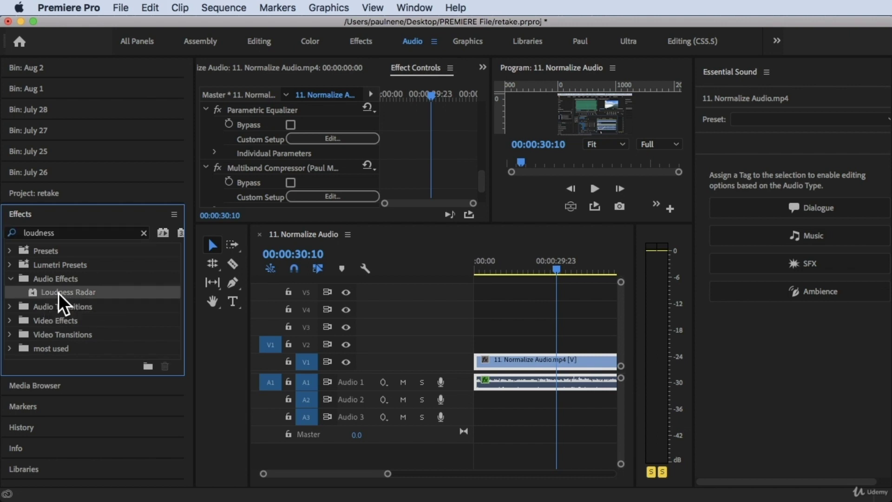
{"action": "left_click_drag", "start_coordinate": [58, 293], "coordinate": [527, 380]}
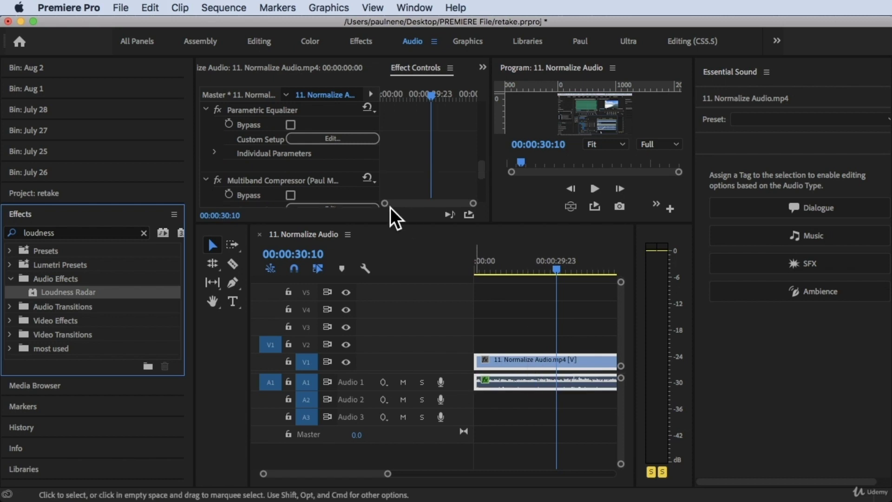
{"action": "scroll", "coordinate": [270, 161], "scroll_direction": "down", "scroll_amount": 5}
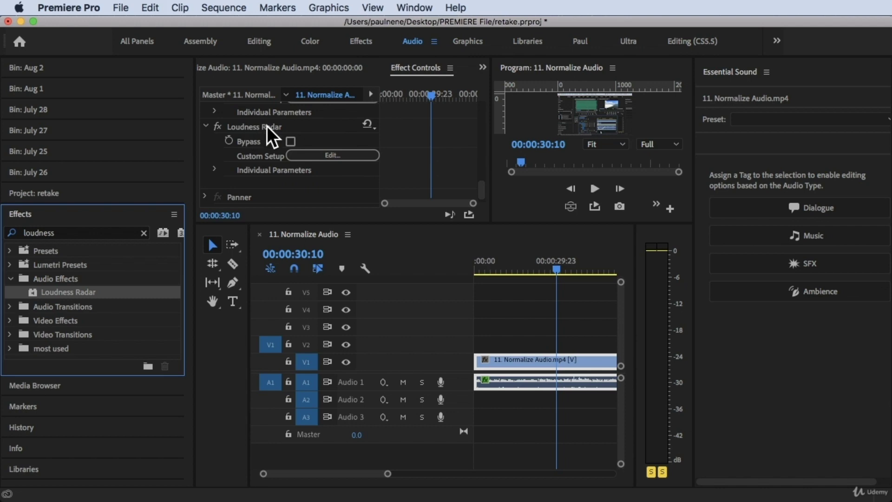
{"action": "left_click", "coordinate": [318, 155]}
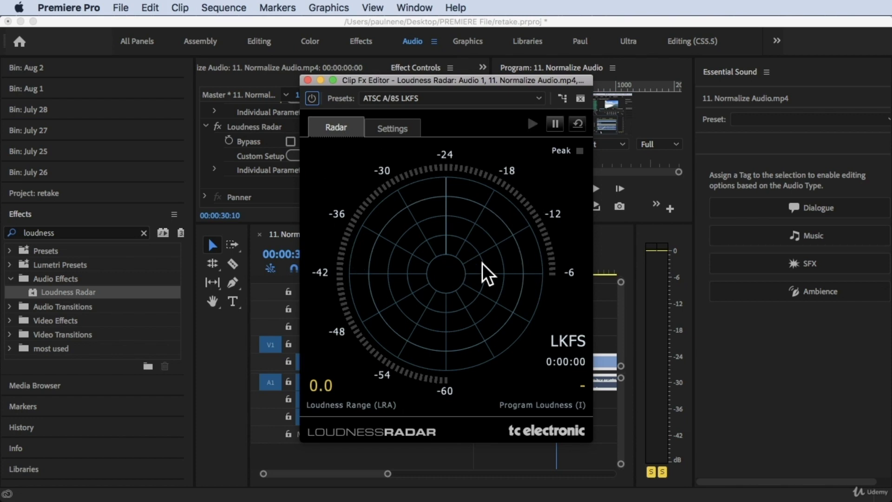
{"action": "left_click", "coordinate": [306, 80]}
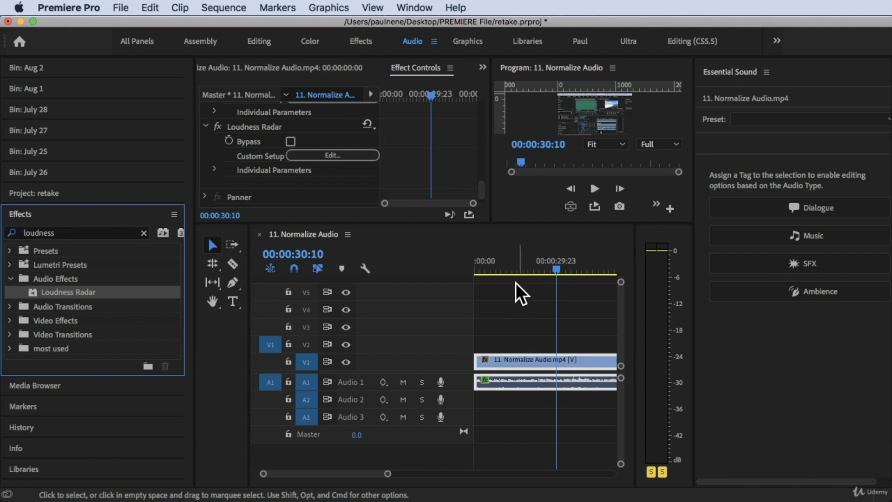
- Open the Audio Track Mixer for the 11. Normalize Audio sequence with its effects and sends area shown
{"action": "left_click", "coordinate": [482, 66]}
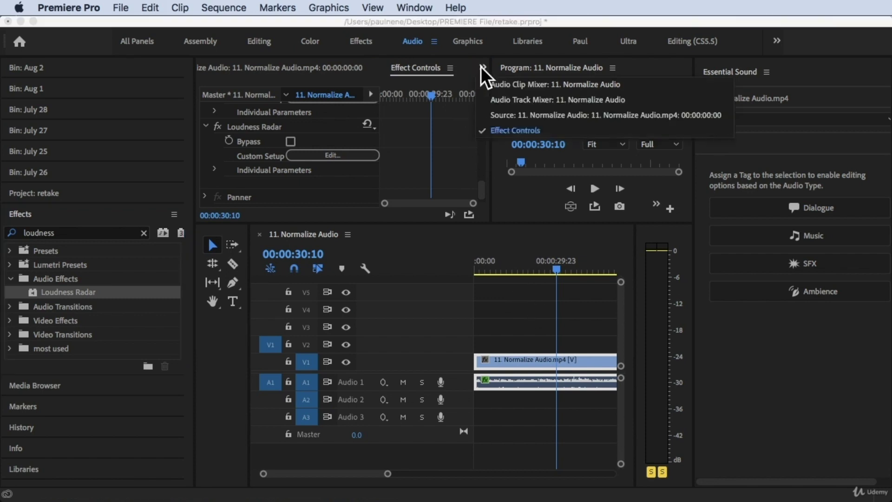
{"action": "left_click", "coordinate": [523, 100]}
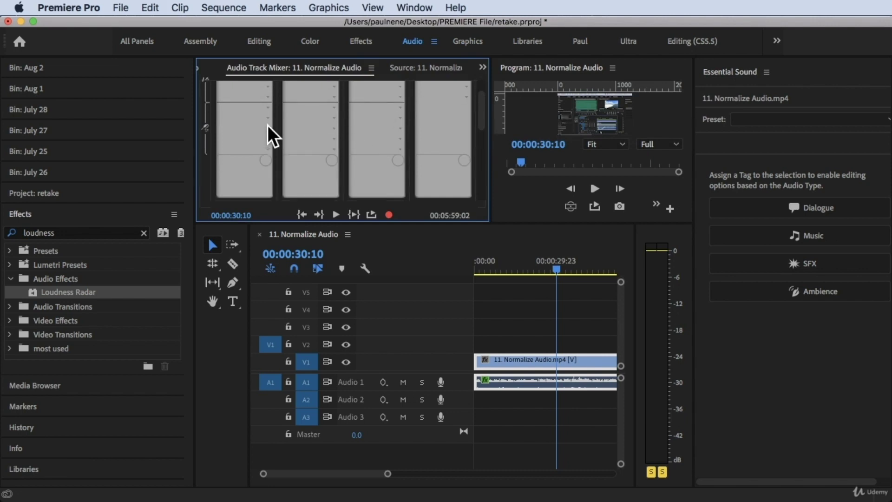
{"action": "left_click", "coordinate": [205, 87]}
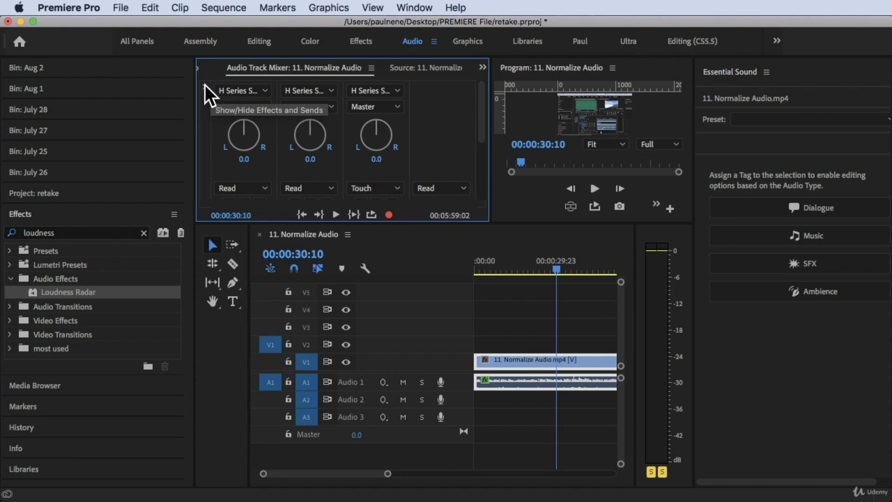
{"action": "left_click", "coordinate": [204, 88]}
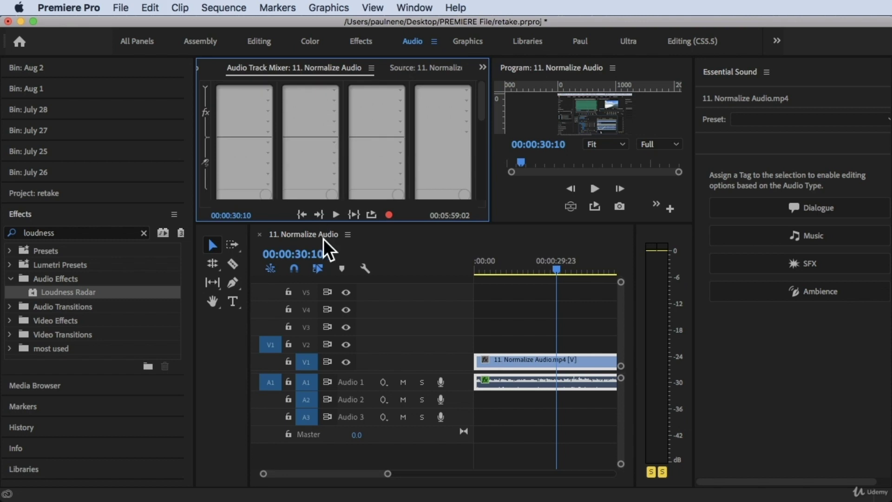
- Enlarge the track mixer's height and set Audio 2's pan to 0.7
{"action": "left_click_drag", "start_coordinate": [325, 222], "coordinate": [327, 261]}
{"action": "scroll", "coordinate": [328, 149], "scroll_direction": "down", "scroll_amount": 4}
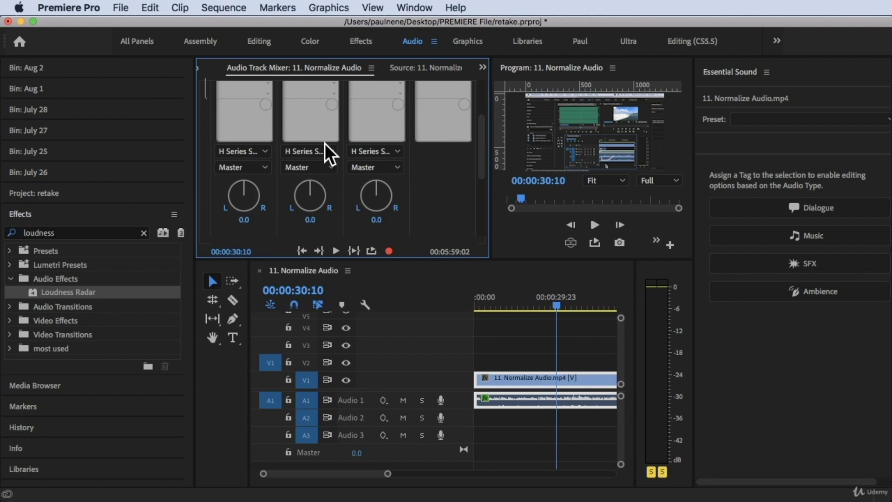
{"action": "left_click_drag", "start_coordinate": [309, 191], "coordinate": [307, 186]}
{"action": "scroll", "coordinate": [488, 161], "scroll_direction": "down", "scroll_amount": 1}
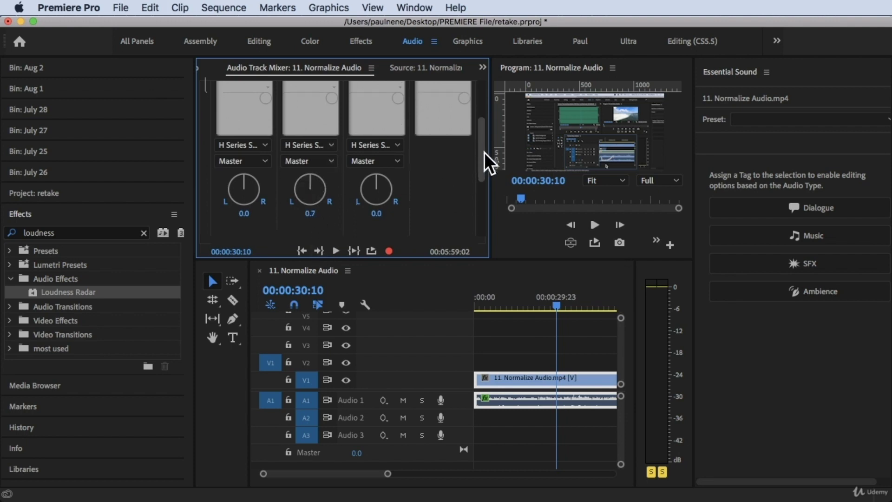
{"action": "left_click_drag", "start_coordinate": [484, 153], "coordinate": [488, 215]}
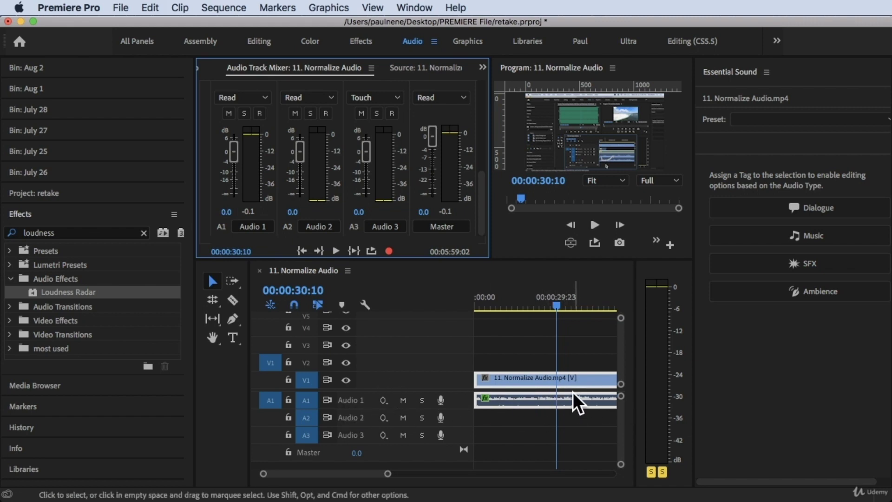
{"action": "mouse_move", "coordinate": [576, 404]}
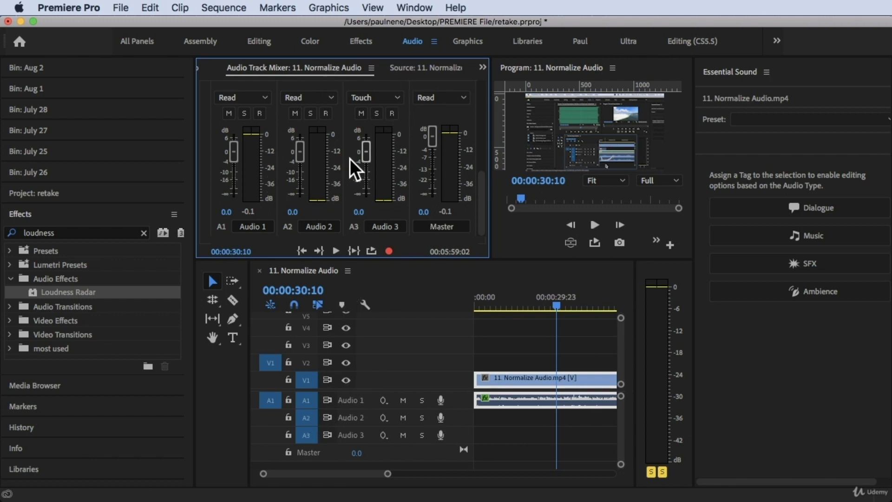
- Add the Special effect Loudness Radar to the second effect slot of the Audio 1 track in the mixer
{"action": "scroll", "coordinate": [329, 170], "scroll_direction": "up", "scroll_amount": 3}
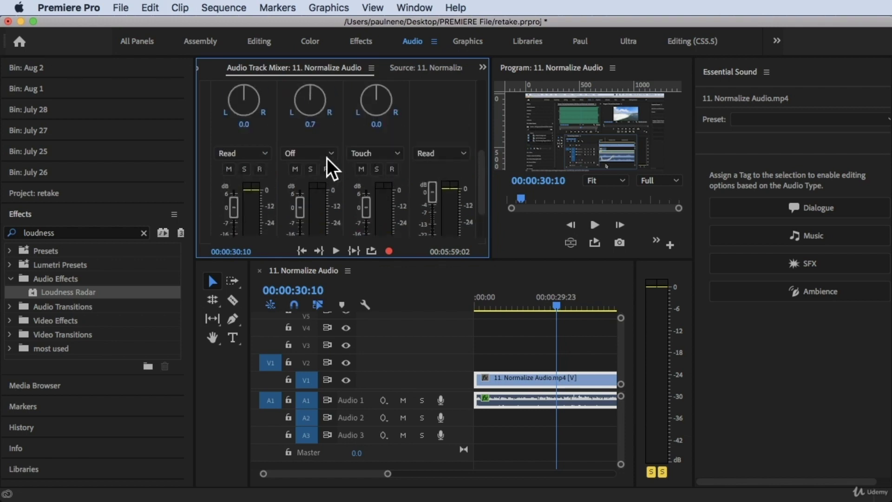
{"action": "left_click_drag", "start_coordinate": [481, 176], "coordinate": [480, 99]}
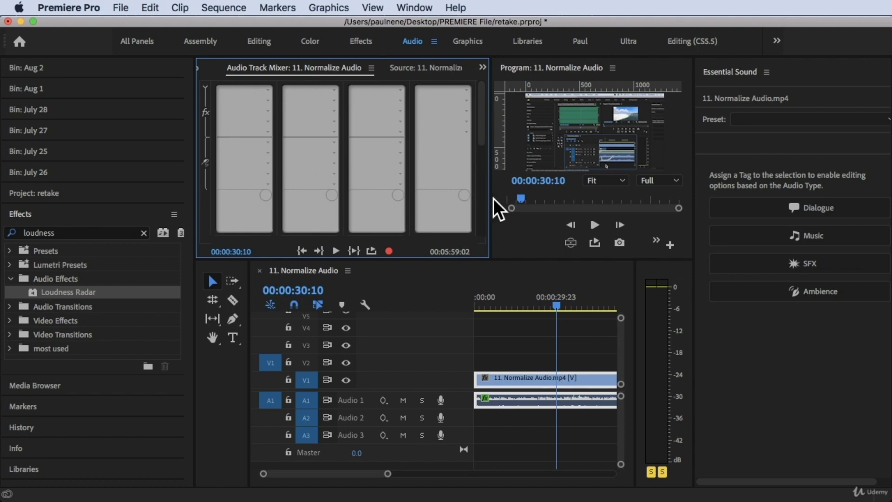
{"action": "left_click", "coordinate": [268, 101]}
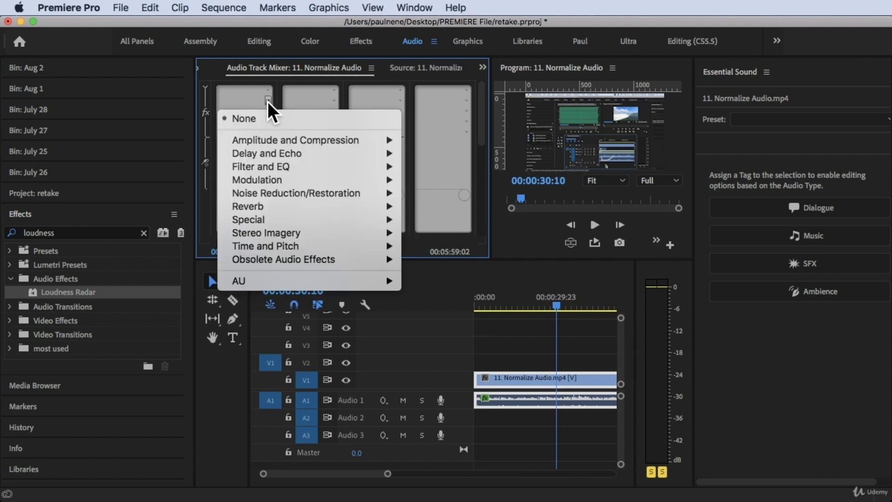
{"action": "mouse_move", "coordinate": [286, 219]}
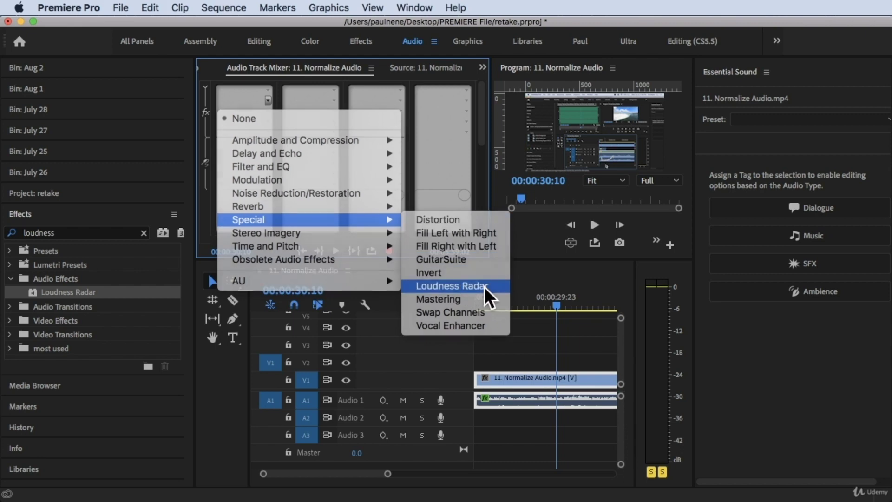
{"action": "left_click", "coordinate": [485, 287]}
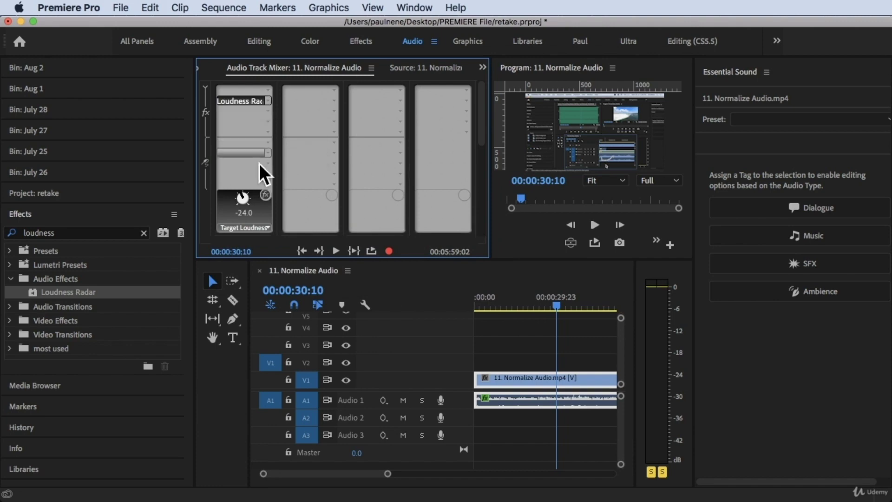
{"action": "left_click", "coordinate": [268, 230]}
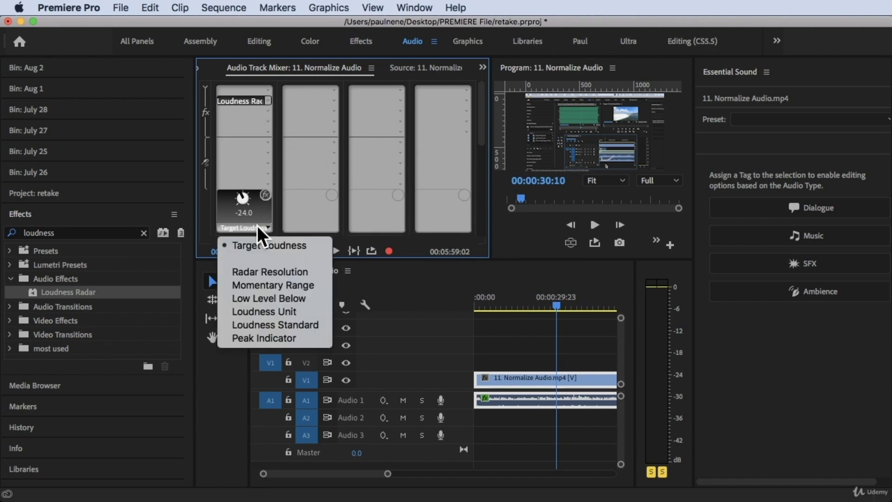
{"action": "left_click", "coordinate": [269, 100]}
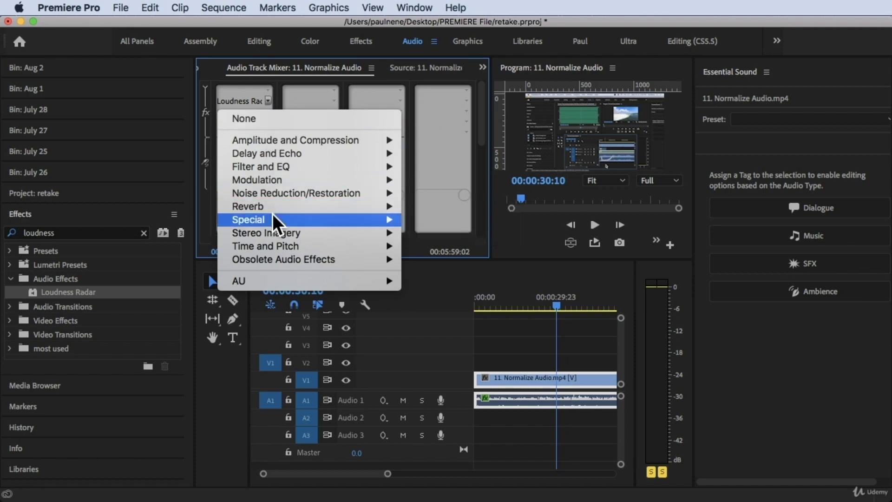
{"action": "mouse_move", "coordinate": [279, 220]}
{"action": "left_click", "coordinate": [452, 286]}
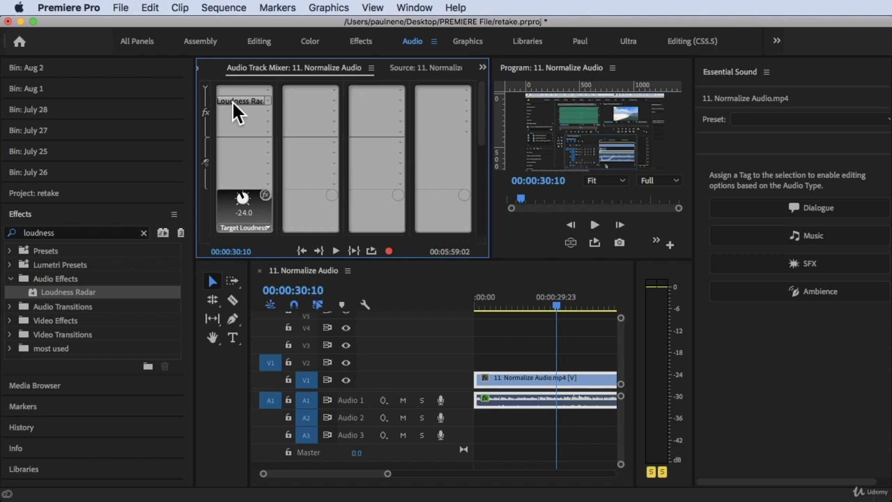
- Open Audio 1's Loudness Radar editor and play the sequence for about five seconds to measure its loudness
{"action": "double_click", "coordinate": [235, 107]}
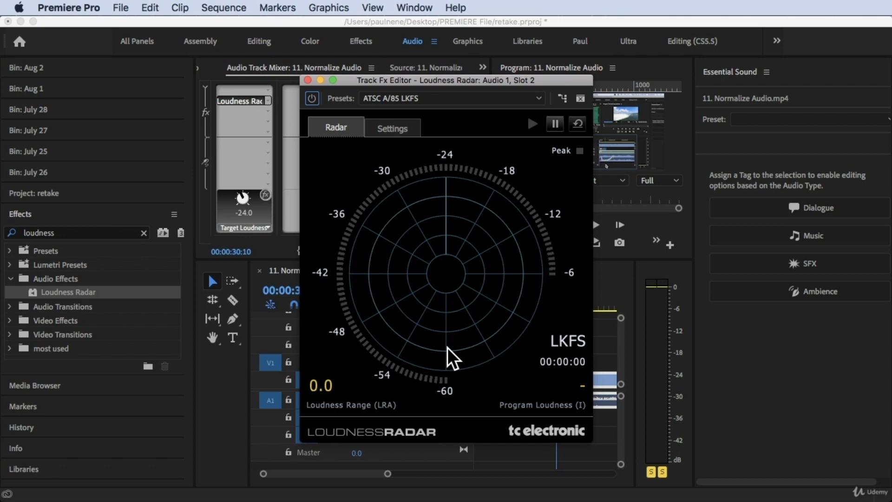
{"action": "key", "text": "space"}
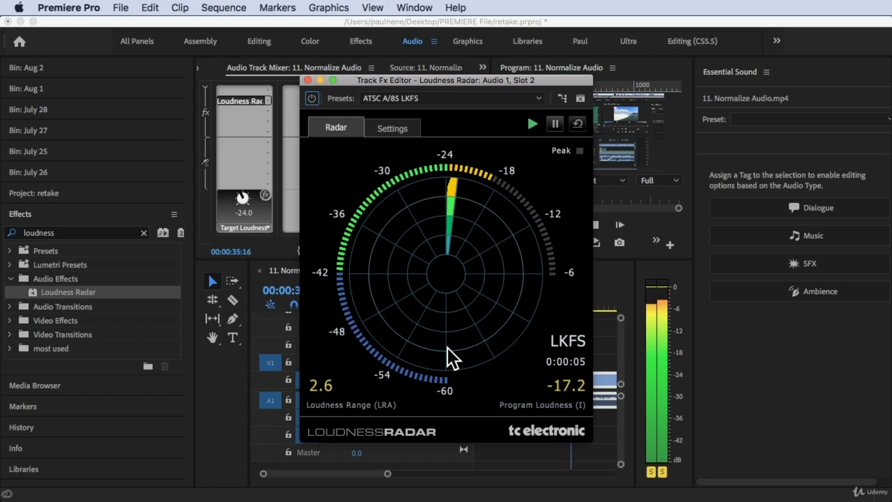
{"action": "key", "text": "space"}
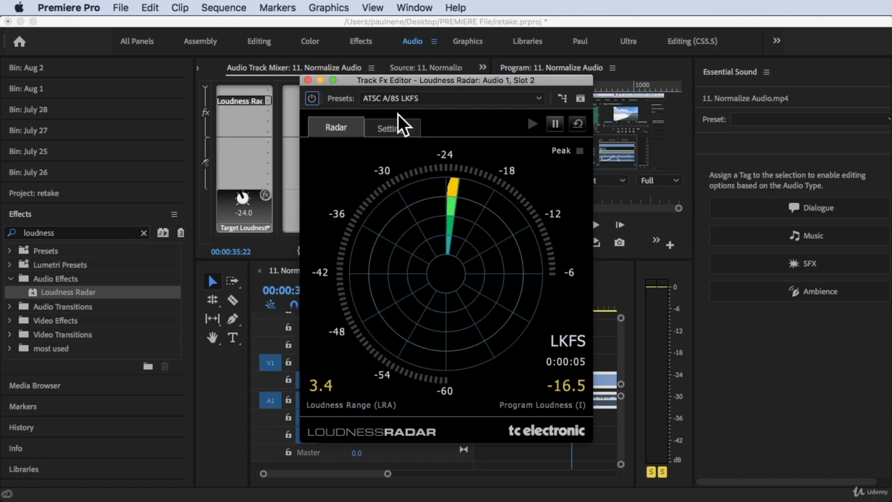
- Set the Loudness Radar's Target Loudness to -16.5 LKFS and return to the radar display
{"action": "left_click", "coordinate": [397, 128]}
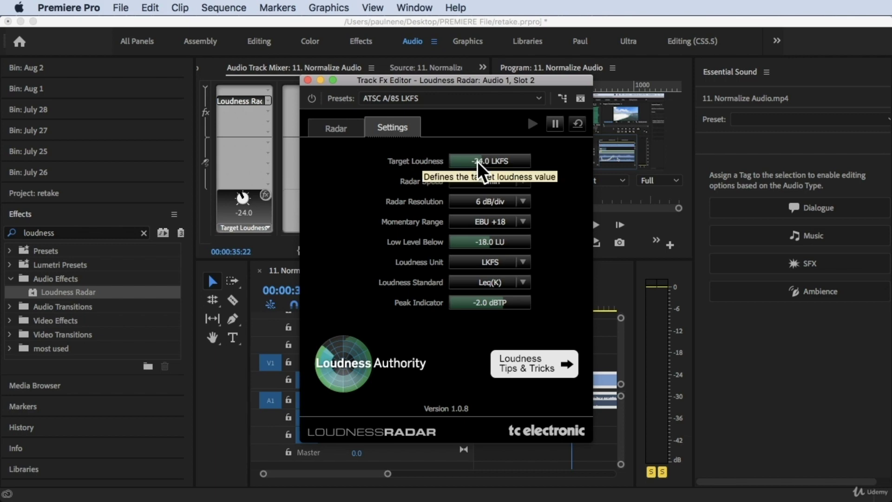
{"action": "left_click_drag", "start_coordinate": [478, 161], "coordinate": [502, 163]}
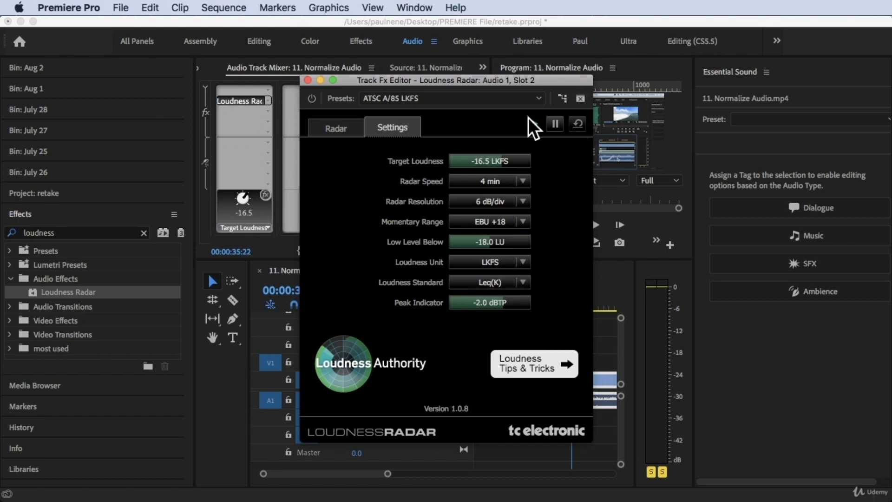
{"action": "left_click", "coordinate": [338, 128]}
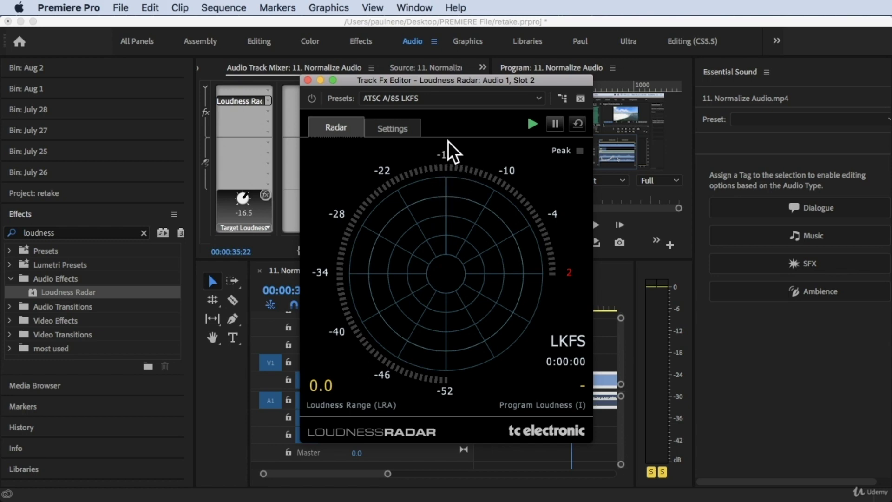
- Play the sequence for about 11 seconds to measure loudness against the new target, then check the Loudness Radar settings and return to the radar
{"action": "key", "text": "space"}
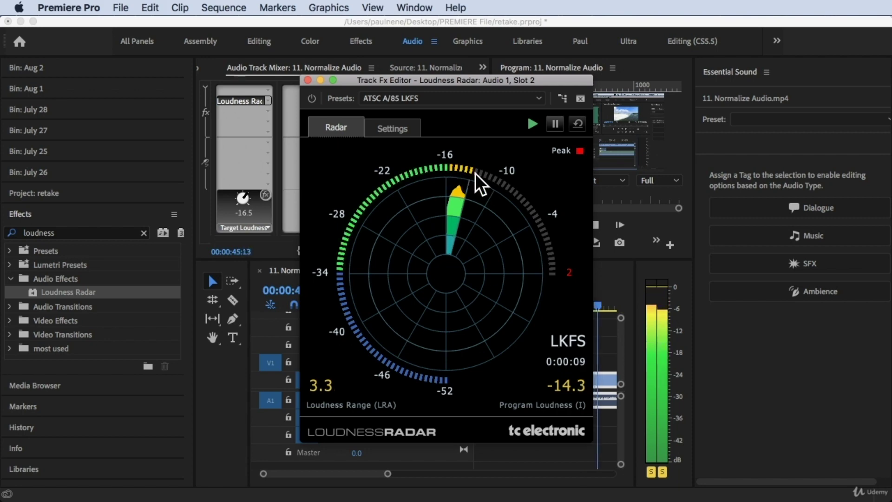
{"action": "key", "text": "space"}
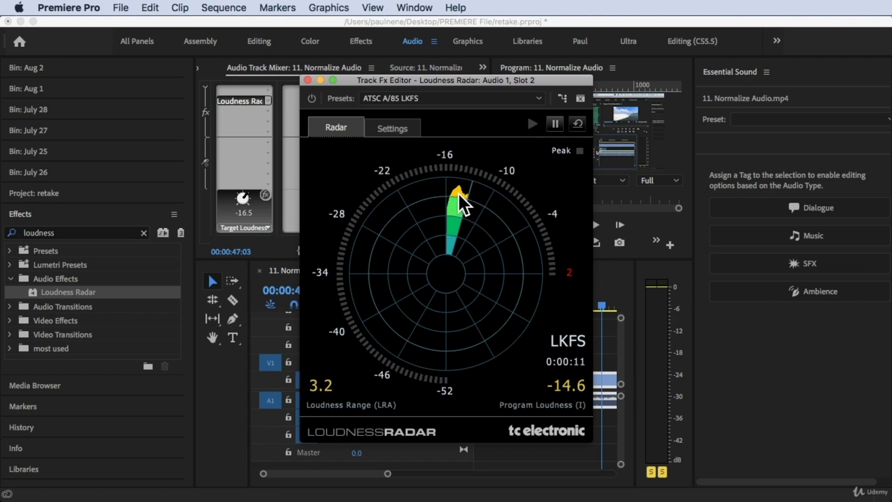
{"action": "left_click", "coordinate": [404, 125]}
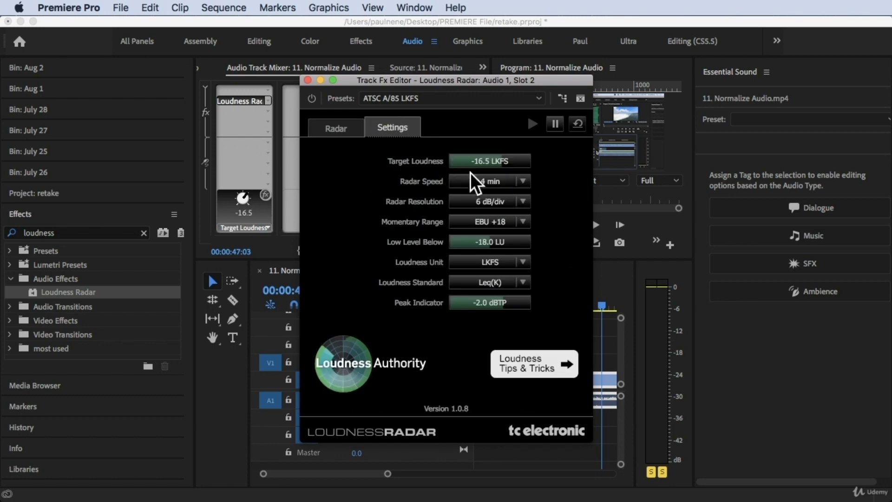
{"action": "left_click", "coordinate": [361, 130]}
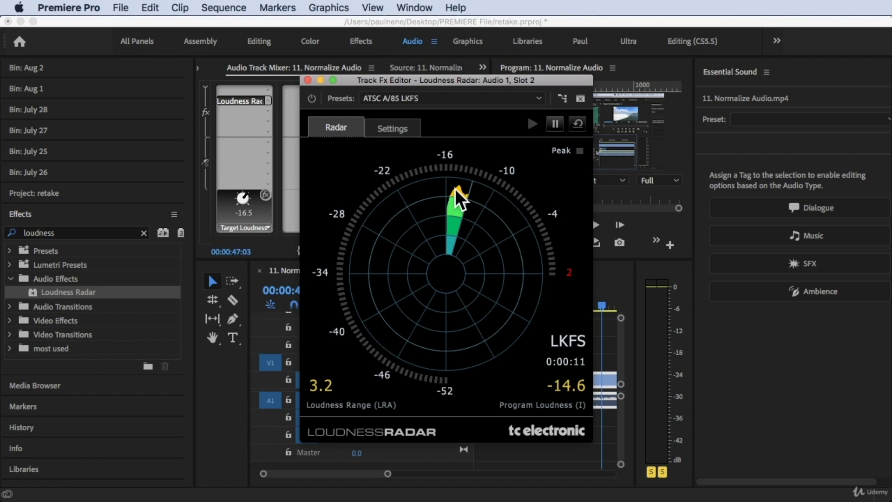
- Continue playing past the end of the clip, pausing once on the way, to measure the rest of its loudness
{"action": "key", "text": "space"}
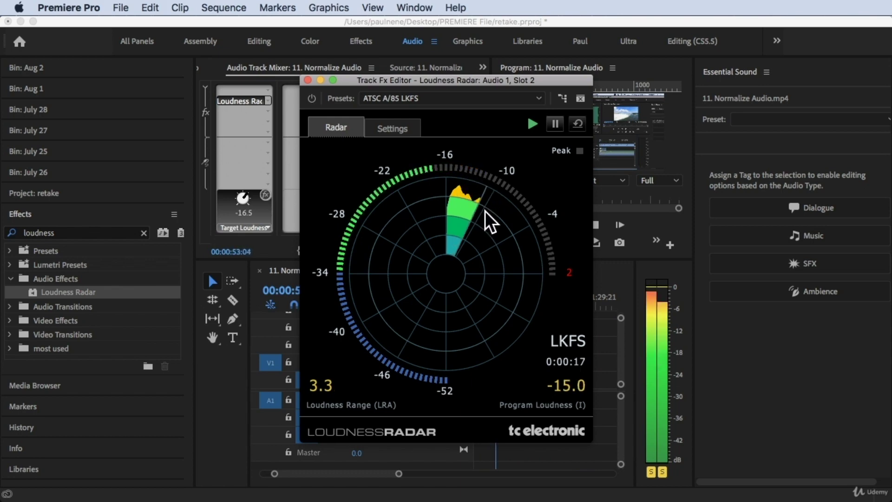
{"action": "key", "text": "space"}
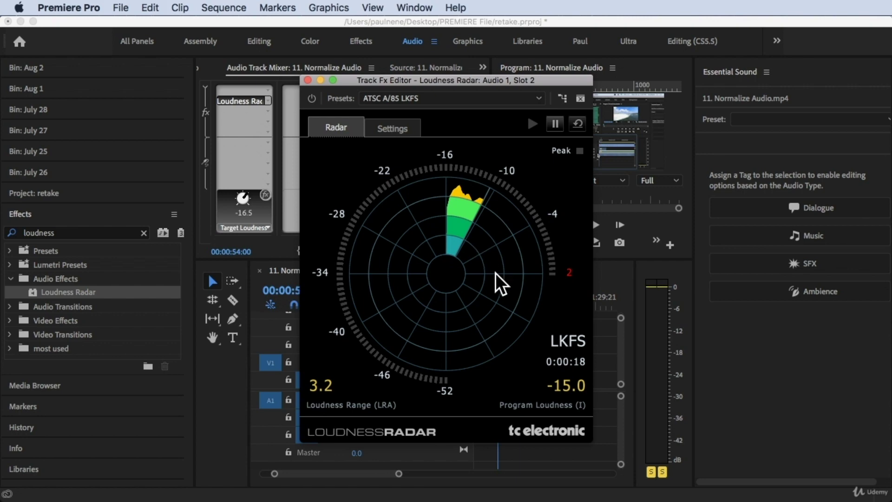
{"action": "key", "text": "space"}
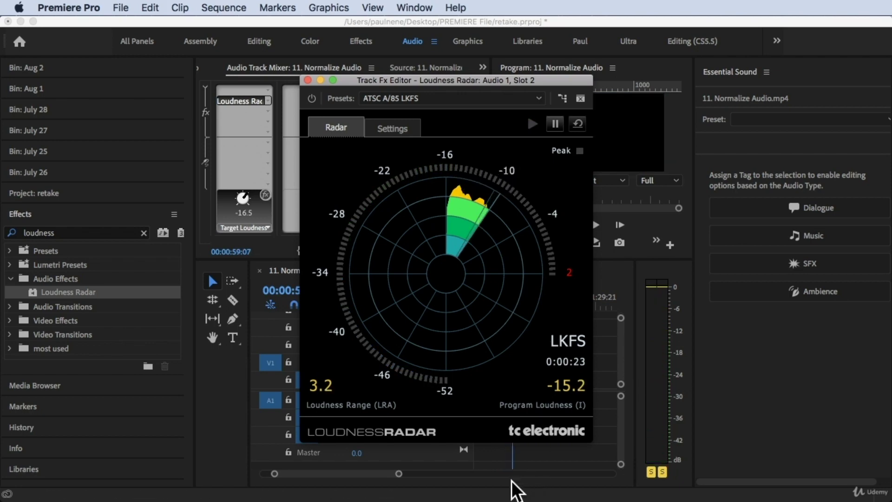
- Close the Loudness Radar editor and return the playhead to the start of the sequence
{"action": "left_click_drag", "start_coordinate": [384, 472], "coordinate": [376, 473]}
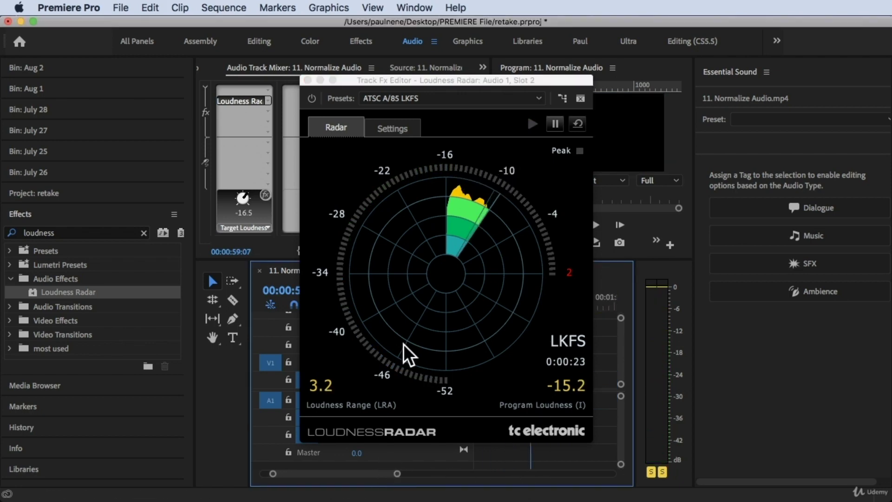
{"action": "left_click", "coordinate": [308, 80]}
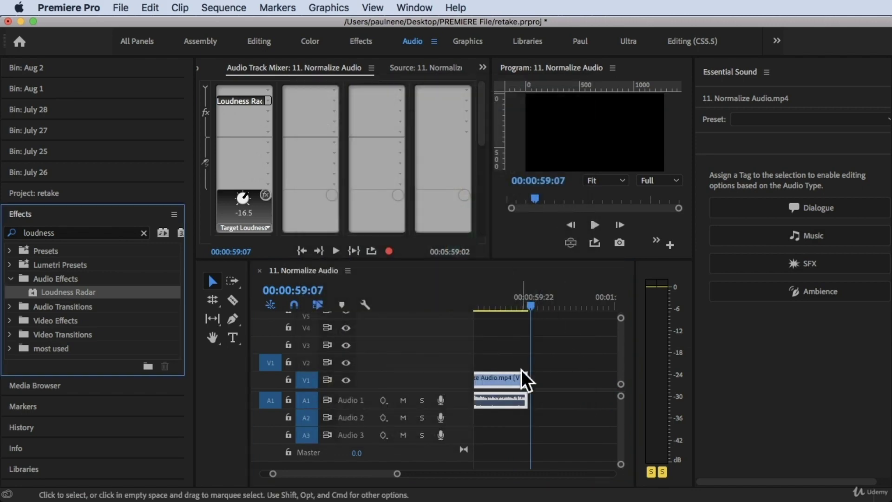
{"action": "left_click_drag", "start_coordinate": [365, 472], "coordinate": [319, 472]}
{"action": "key", "text": "Home"}
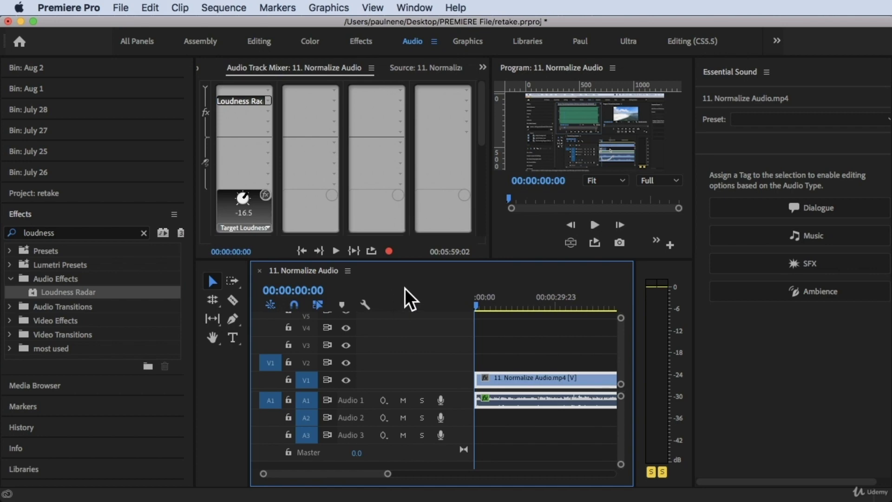
- Reopen Audio 1's Loudness Radar, reset its measurement and play the sequence from the start for about 17 seconds
{"action": "double_click", "coordinate": [243, 100]}
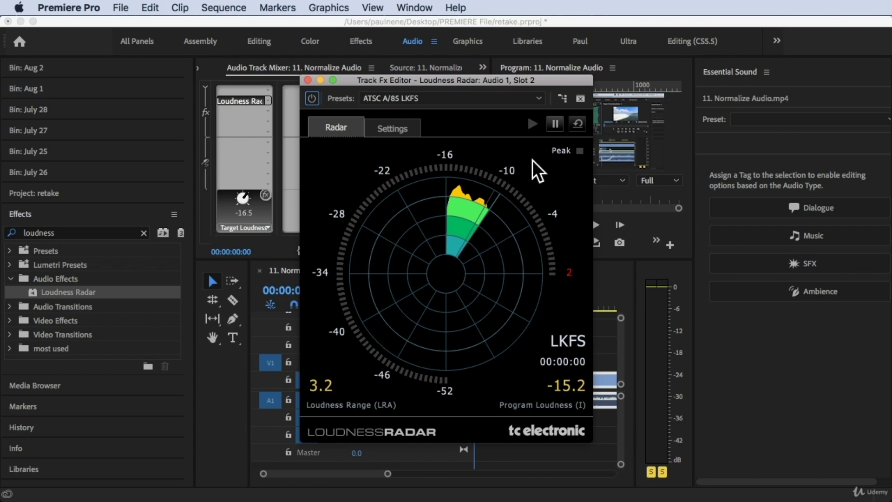
{"action": "left_click", "coordinate": [579, 122]}
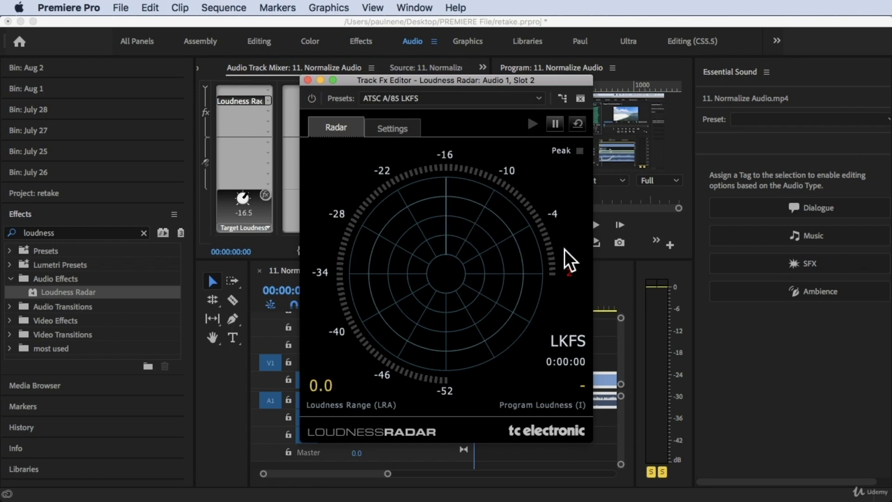
{"action": "key", "text": "space"}
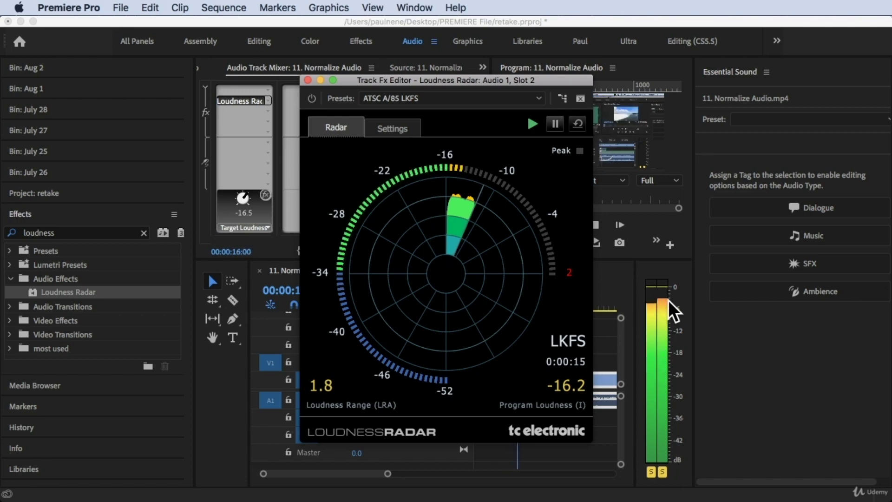
{"action": "key", "text": "space"}
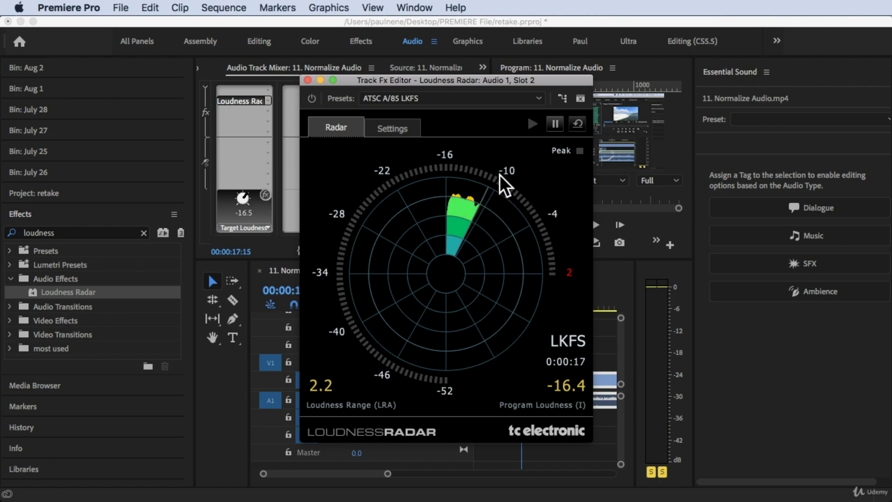
- Close the Loudness Radar editor, expand the Audio 1 track to show its waveform and select the 11. Normalize Audio.mp4 clip
{"action": "left_click", "coordinate": [308, 79]}
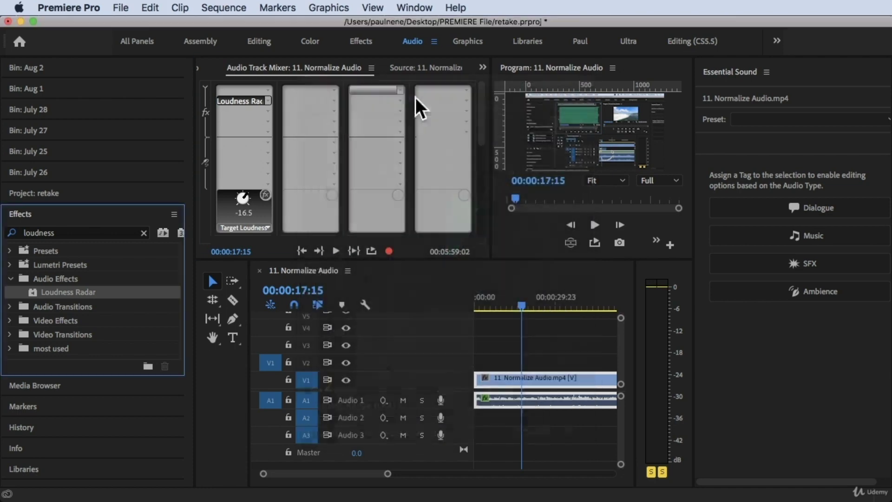
{"action": "double_click", "coordinate": [456, 400]}
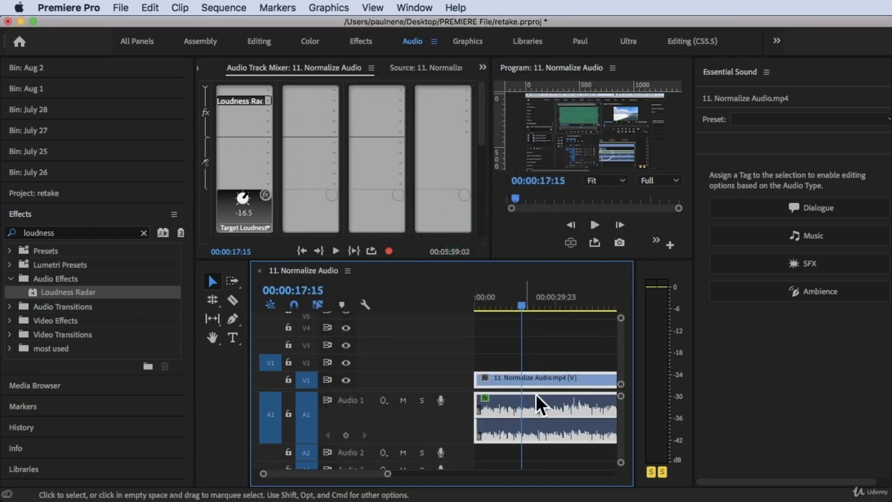
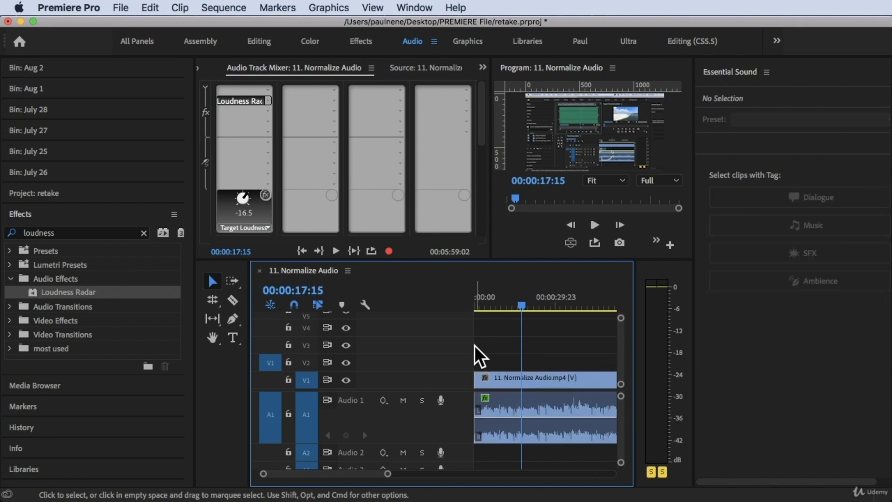
{"action": "left_click", "coordinate": [503, 401]}
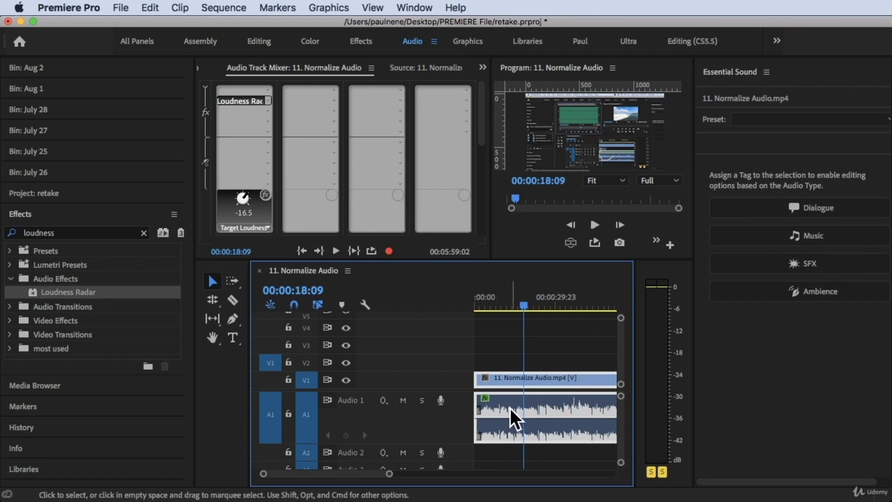
{"action": "key", "text": "space"}
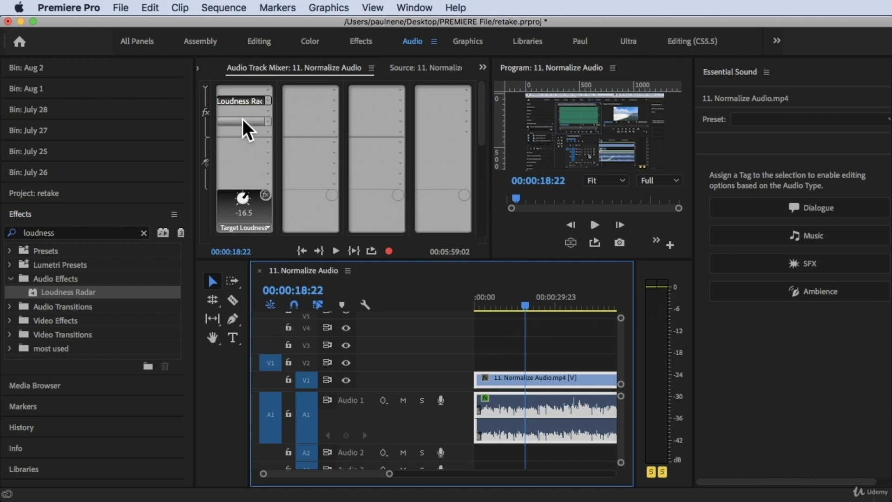
- Reopen Audio 1's Loudness Radar, play about 8 more seconds to measure loudness, and close the editor
{"action": "double_click", "coordinate": [242, 100]}
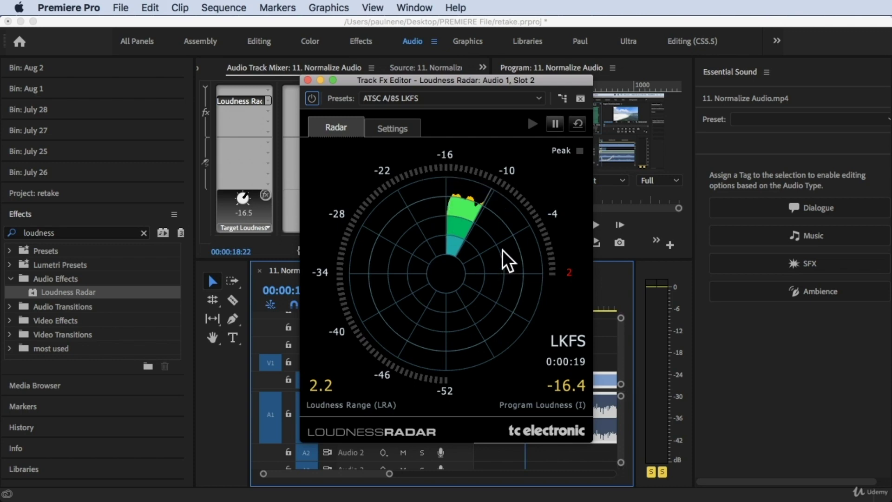
{"action": "key", "text": "space"}
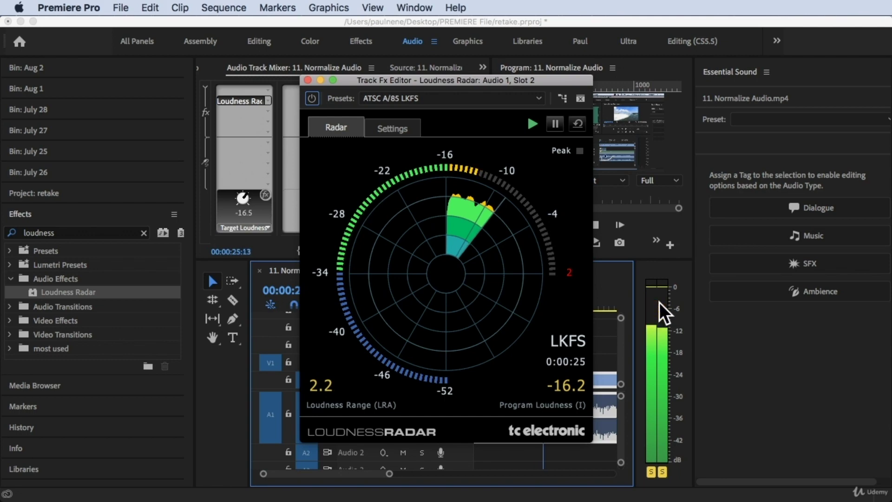
{"action": "key", "text": "space"}
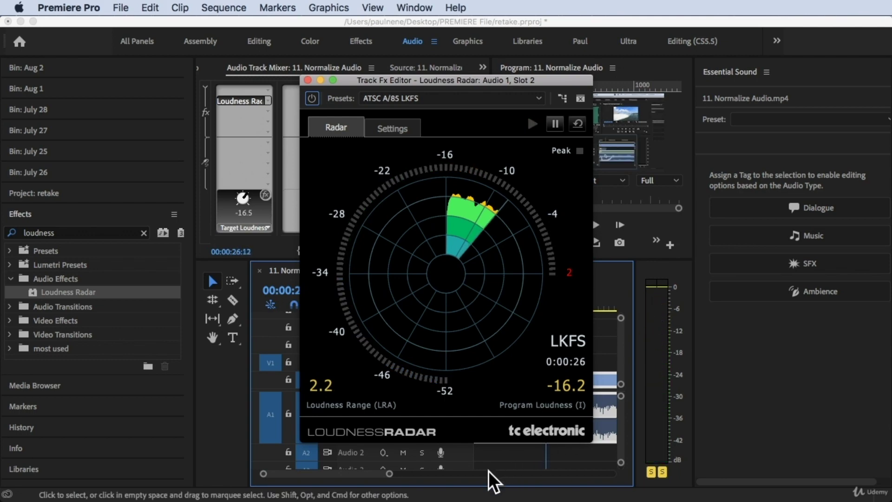
{"action": "left_click", "coordinate": [534, 461]}
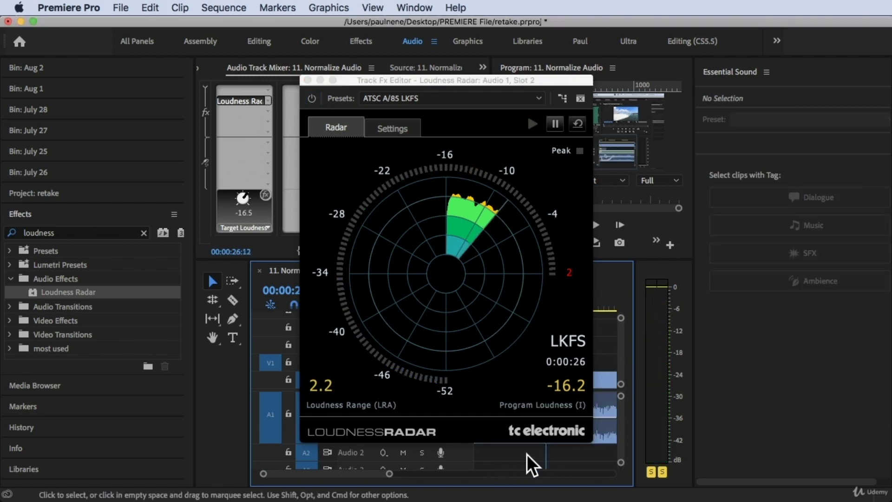
{"action": "left_click", "coordinate": [307, 80]}
- Select the 11. Normalize Audio.mp4 clip and use the Pen tool on its Audio 1 waveform near the playhead
{"action": "key", "text": "="}
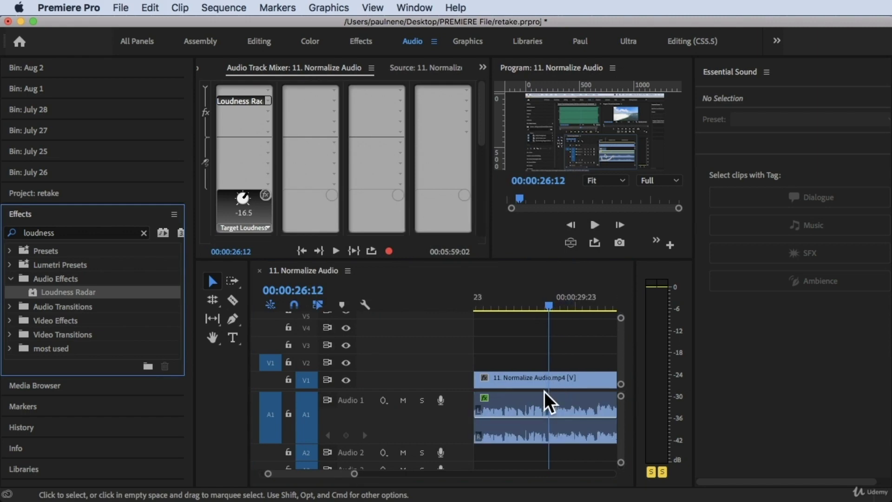
{"action": "left_click", "coordinate": [546, 418]}
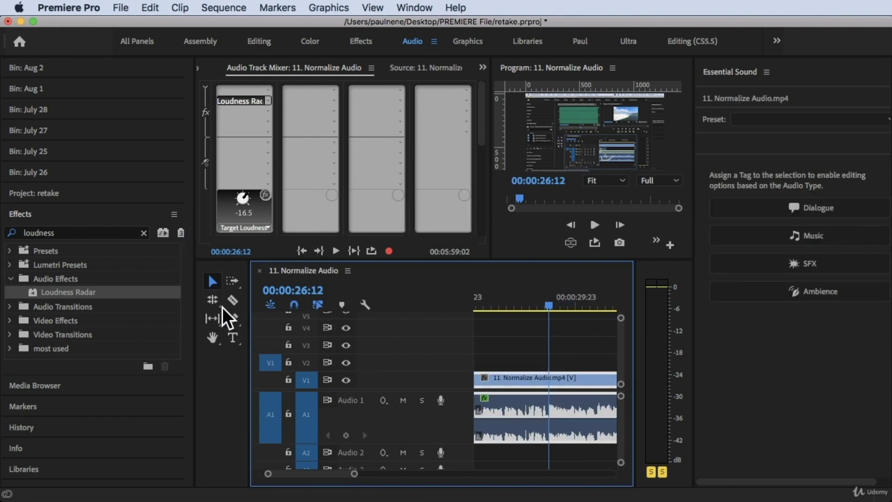
{"action": "left_click", "coordinate": [232, 318]}
{"action": "left_click", "coordinate": [563, 415]}
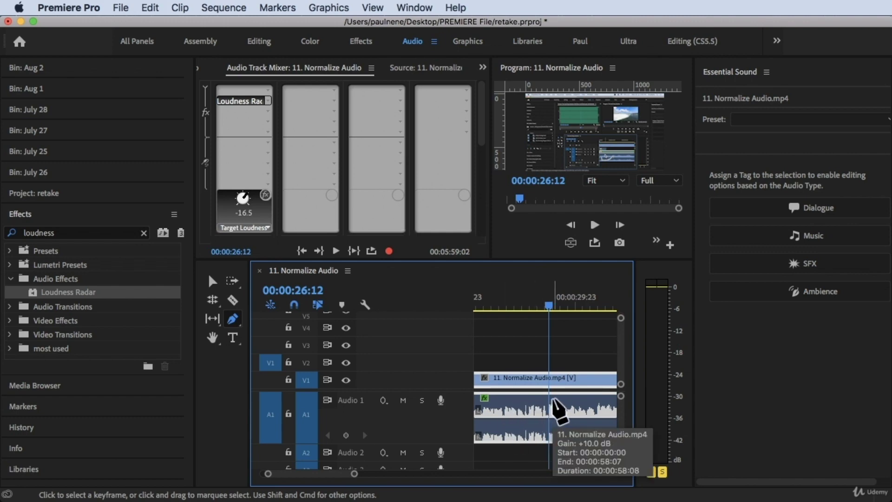
- Reopen the Loudness Radar editor of the Audio 1 track
{"action": "double_click", "coordinate": [242, 101]}
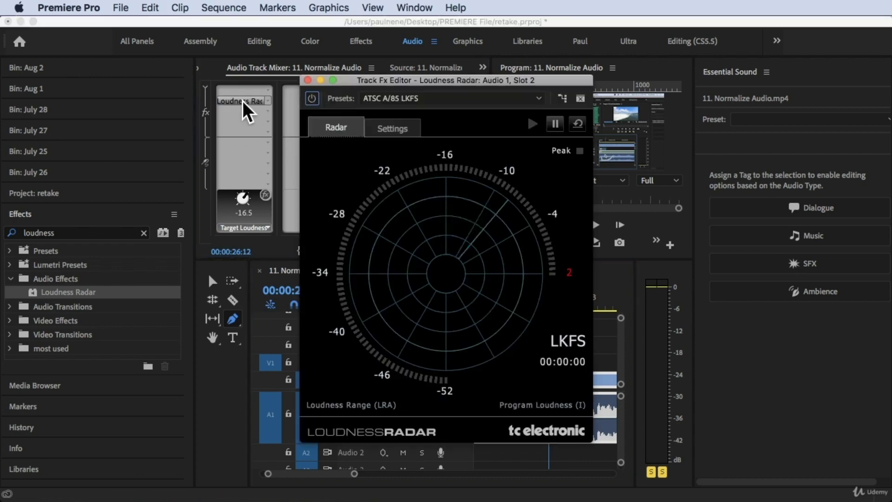